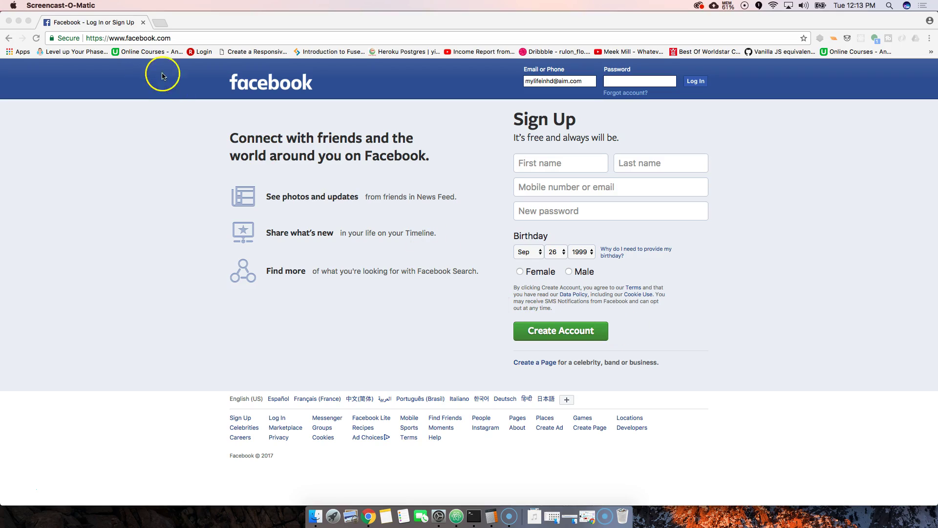
left_click(126, 40)
left_click(126, 40)
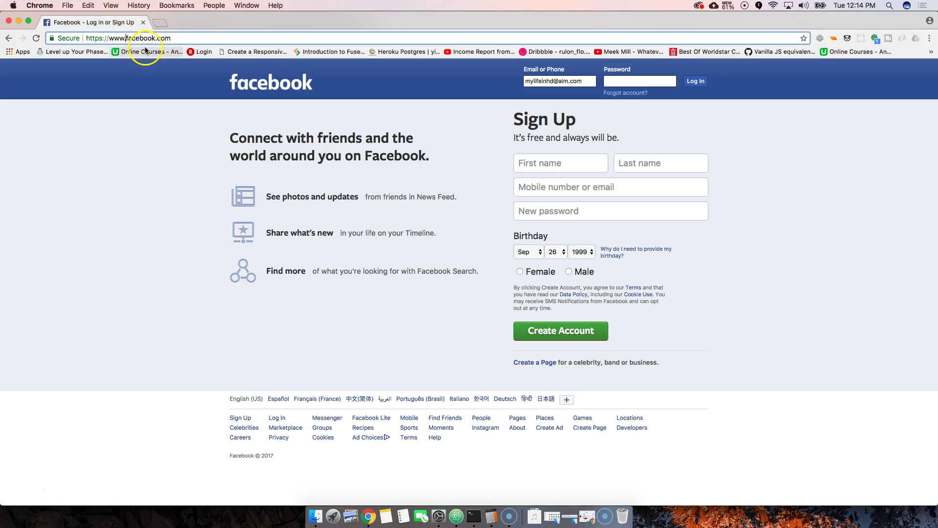
left_click(178, 131)
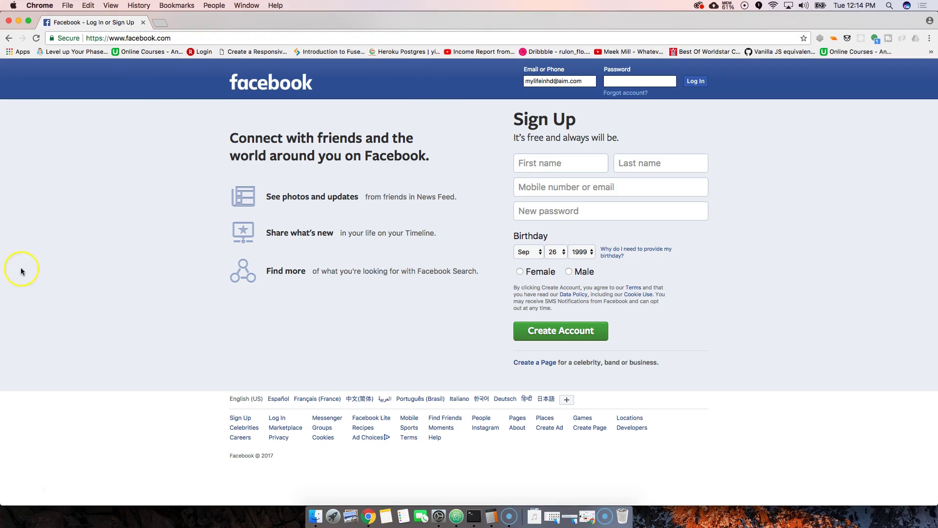
right_click(166, 285)
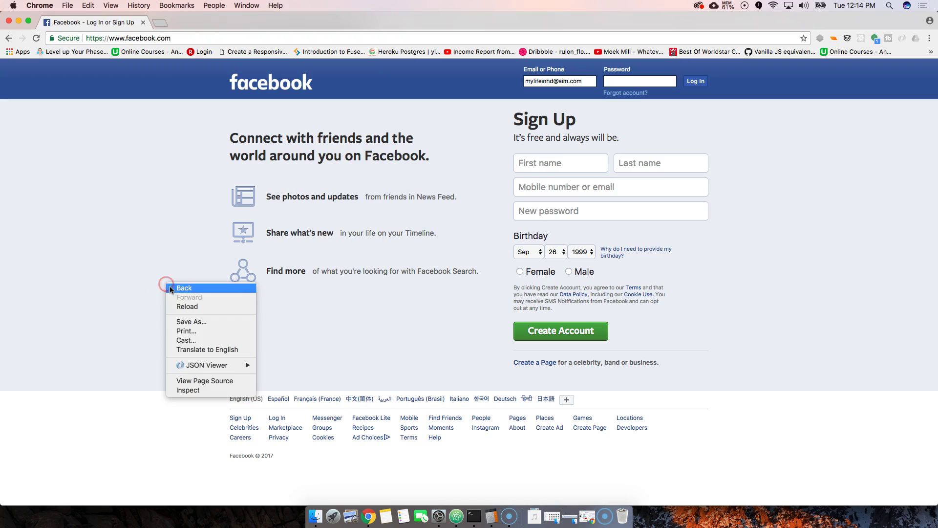
left_click(156, 253)
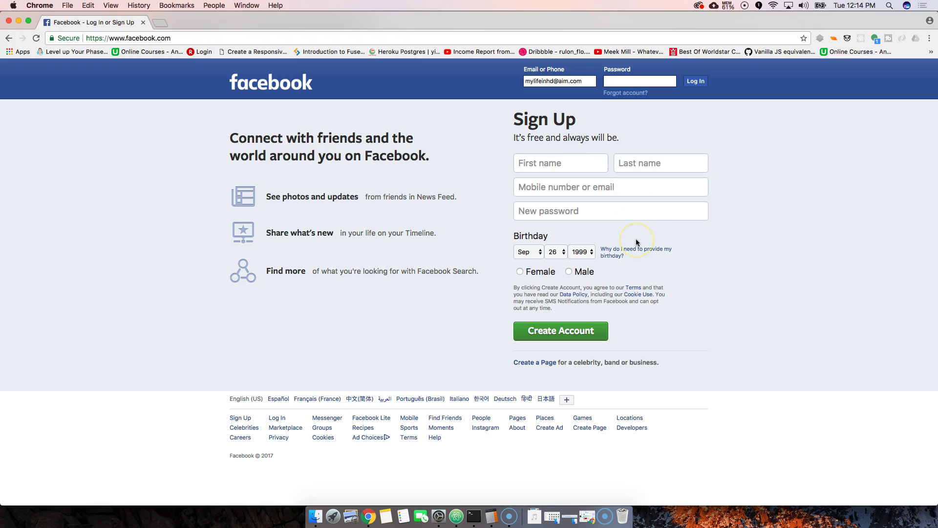
Step: Open DevTools with Inspect, switch to Network, and reload Facebook to log its requests
right_click(148, 300)
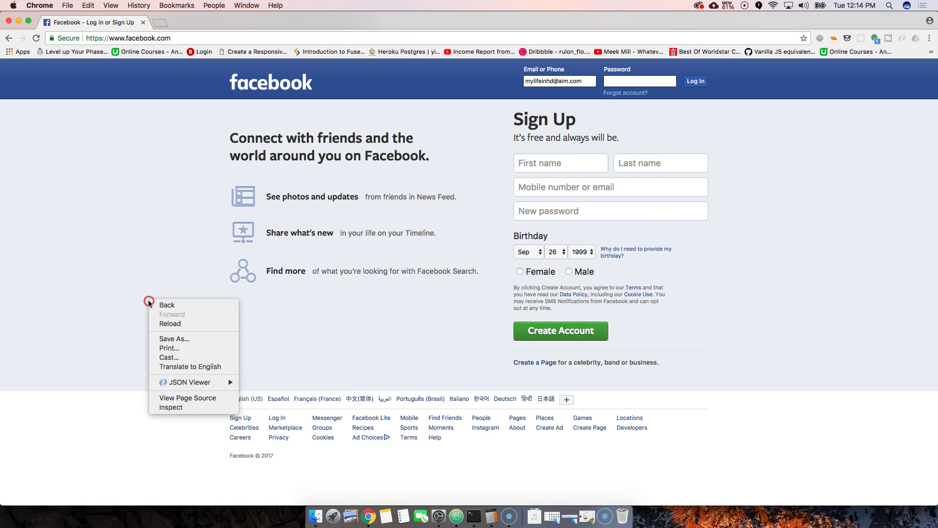
left_click(162, 408)
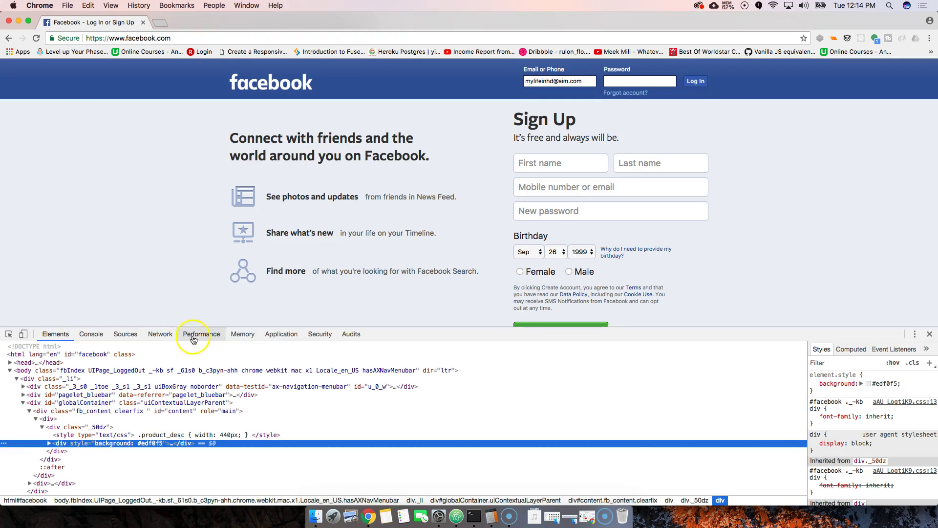
left_click(165, 334)
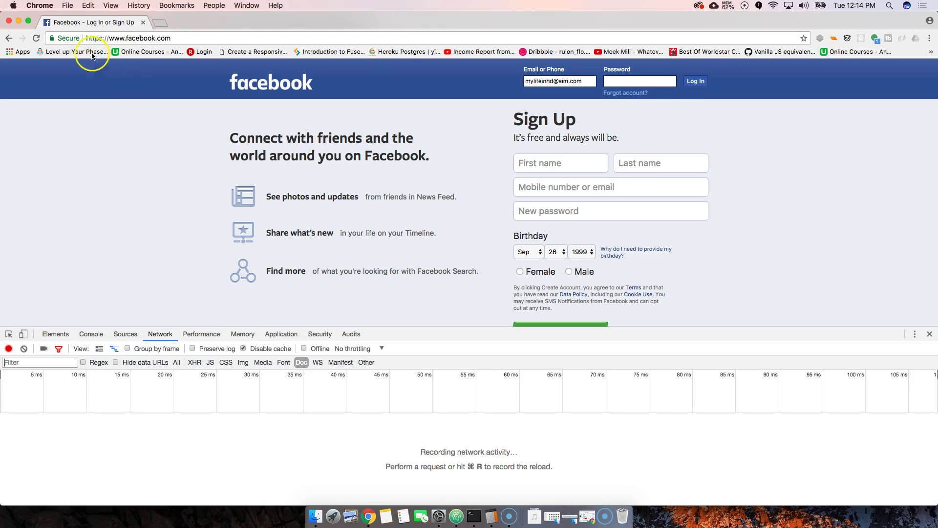
left_click(37, 38)
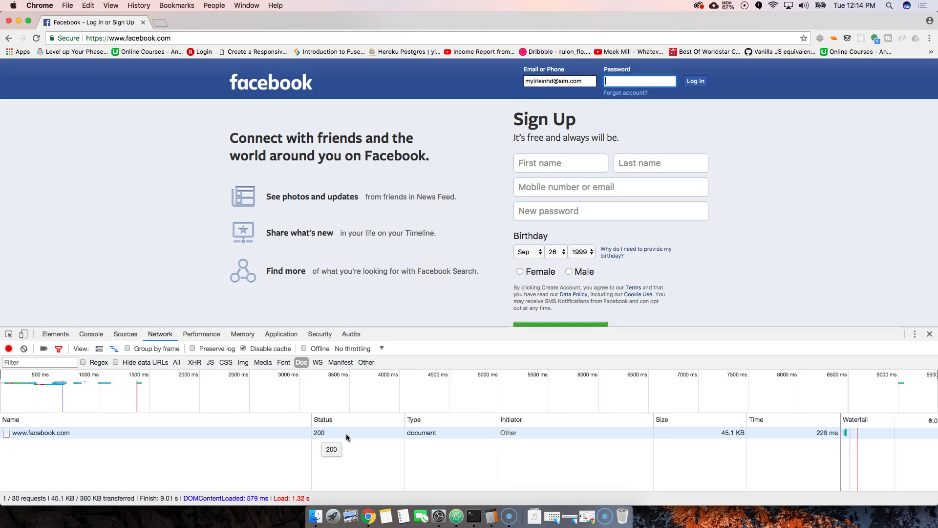
left_click(44, 437)
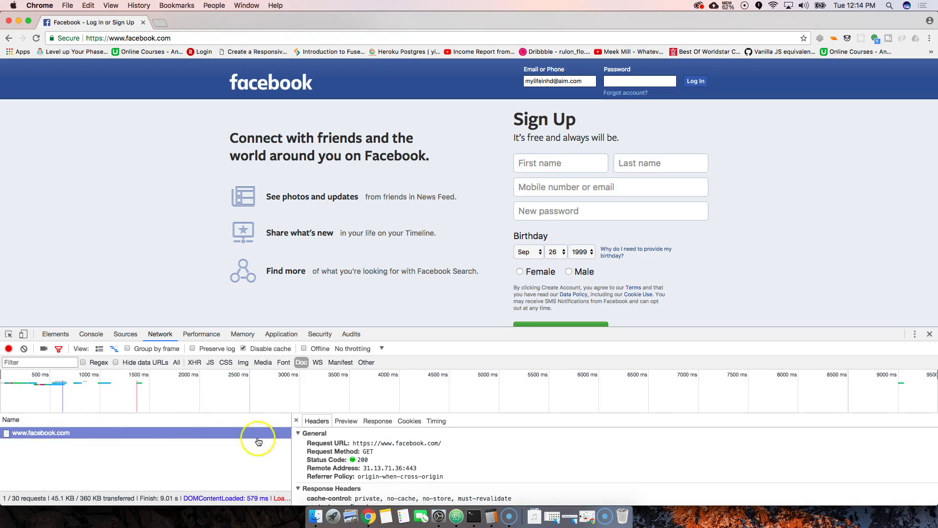
left_click_drag(436, 328, 385, 146)
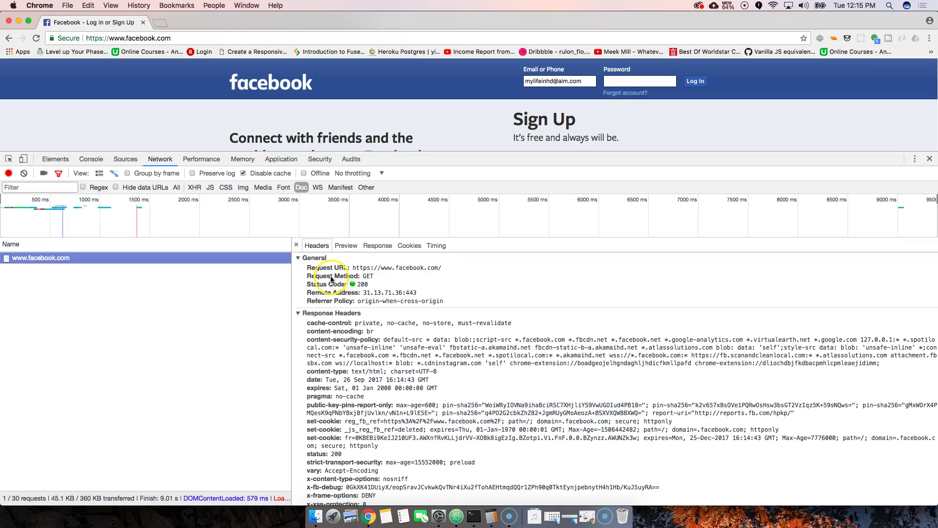
left_click(369, 282)
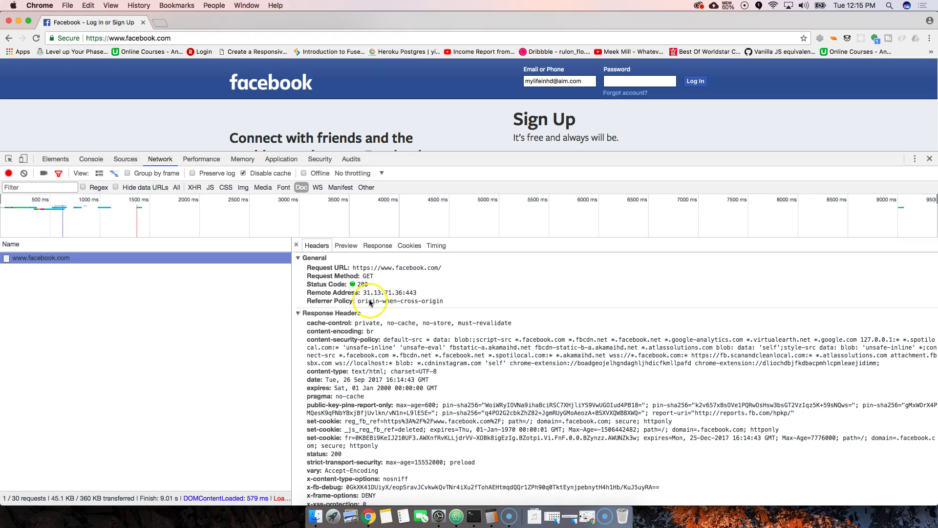
Step: Scroll through the document's response headers, then switch to the Elements tree
scroll(371, 302, "down", 2)
scroll(426, 281, "down", 1)
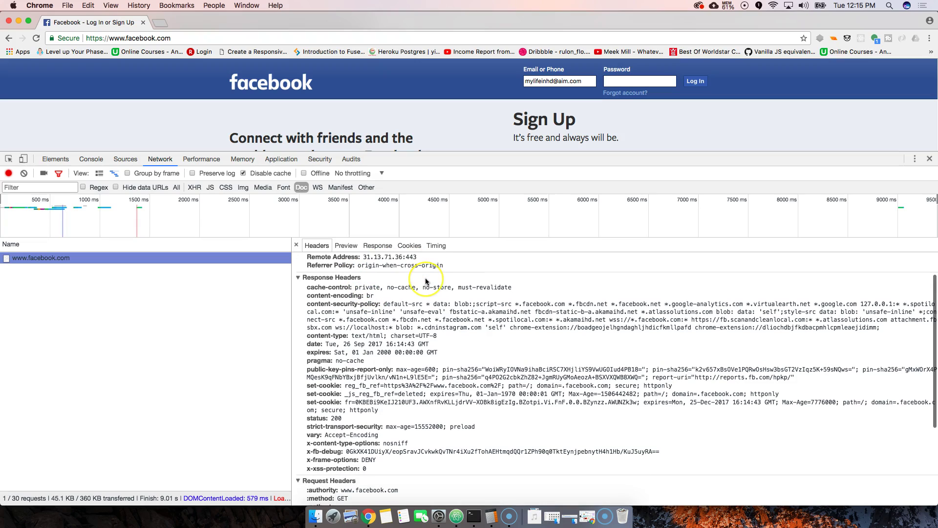
scroll(420, 286, "up", 3)
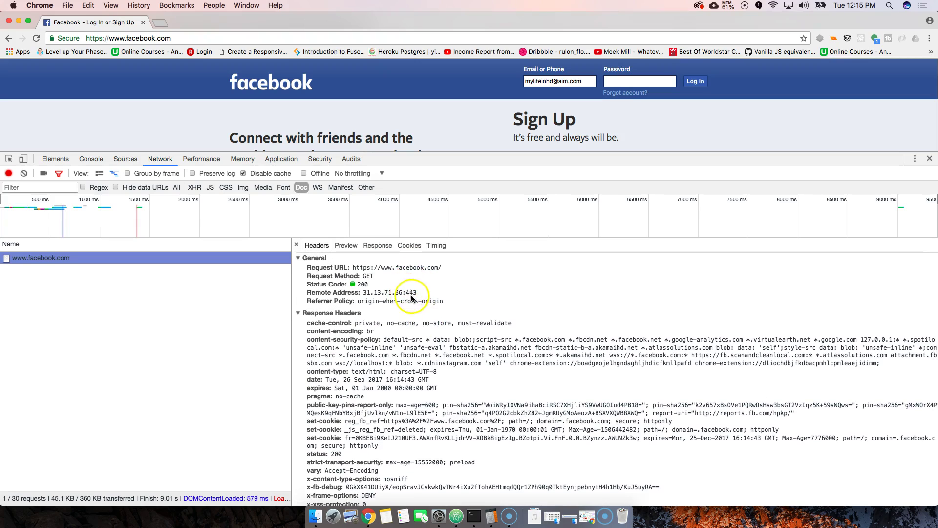
scroll(386, 313, "down", 1)
scroll(371, 312, "down", 5)
scroll(342, 300, "up", 3)
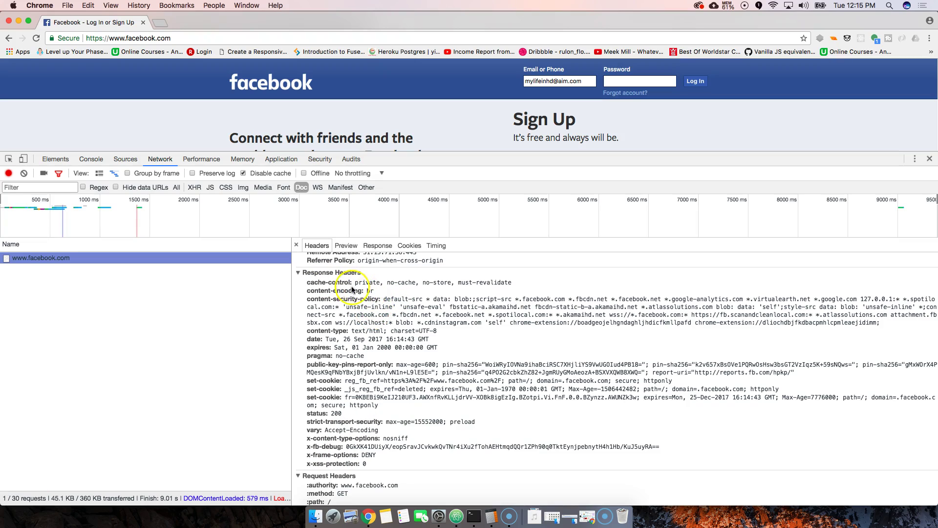
scroll(359, 303, "down", 1)
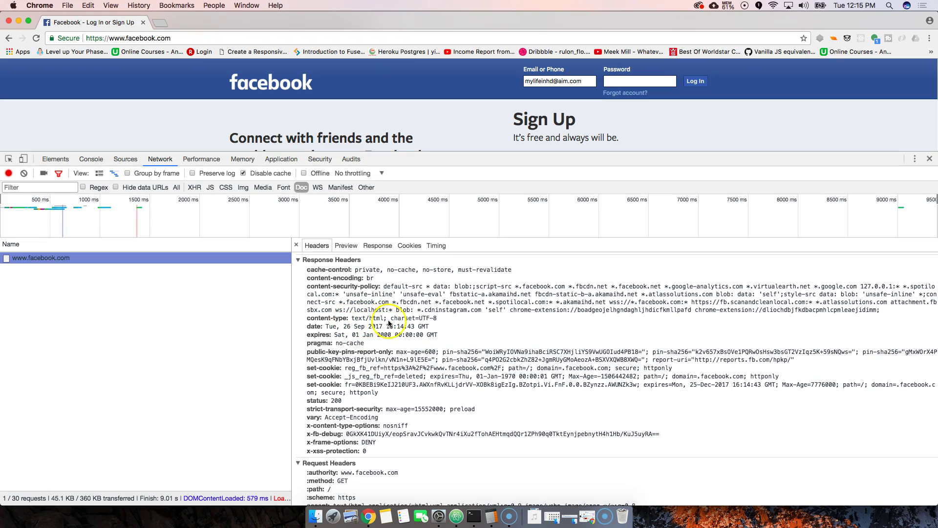
left_click(49, 159)
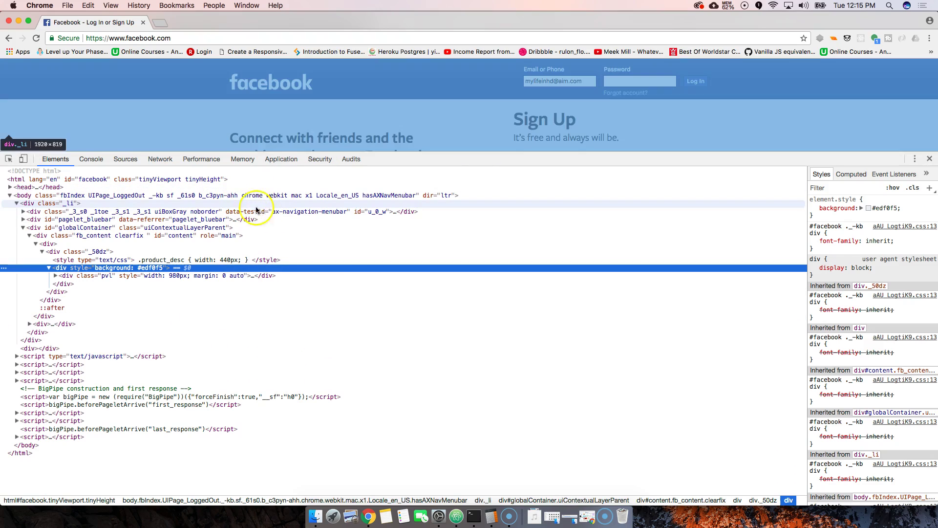
Step: Expand the <head> node and scroll through its meta, title, link and script children
right_click(13, 186)
left_click(6, 193)
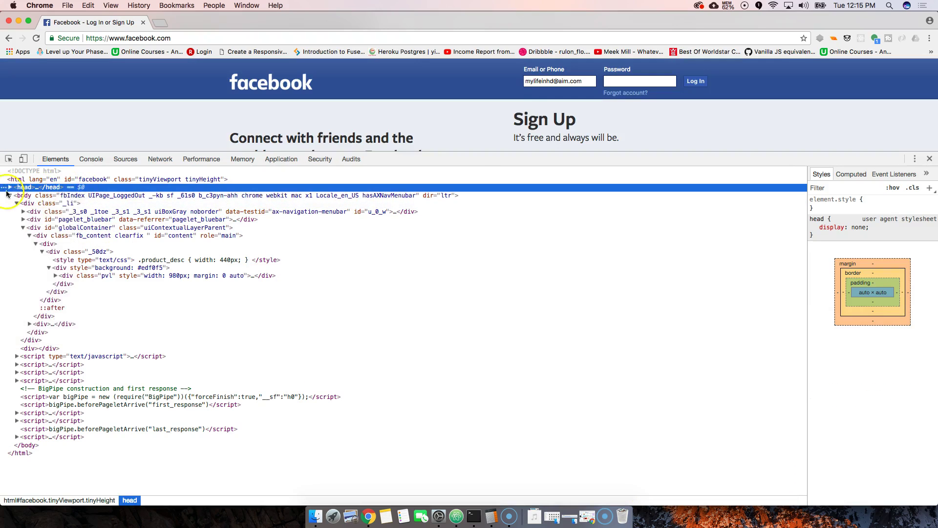
right_click(8, 190)
left_click(8, 190)
right_click(8, 191)
left_click(9, 191)
left_click(10, 187)
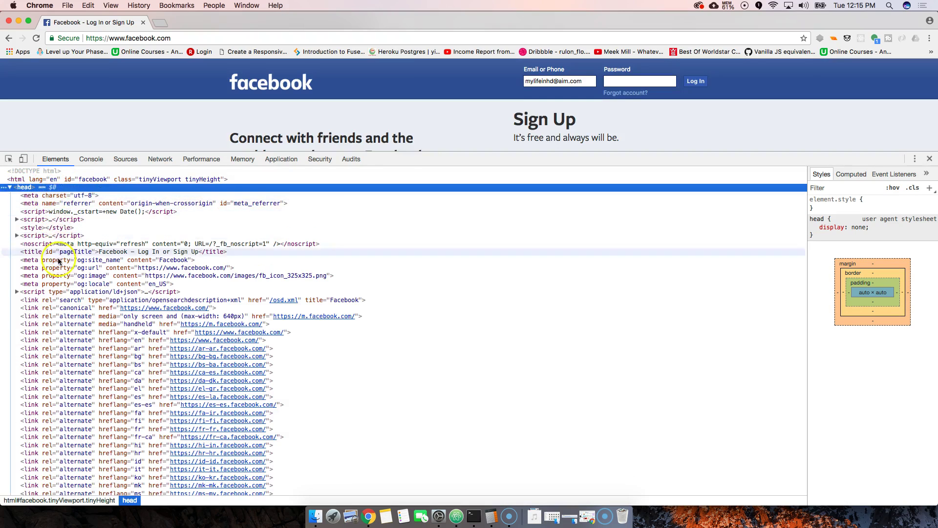
scroll(59, 261, "down", 5)
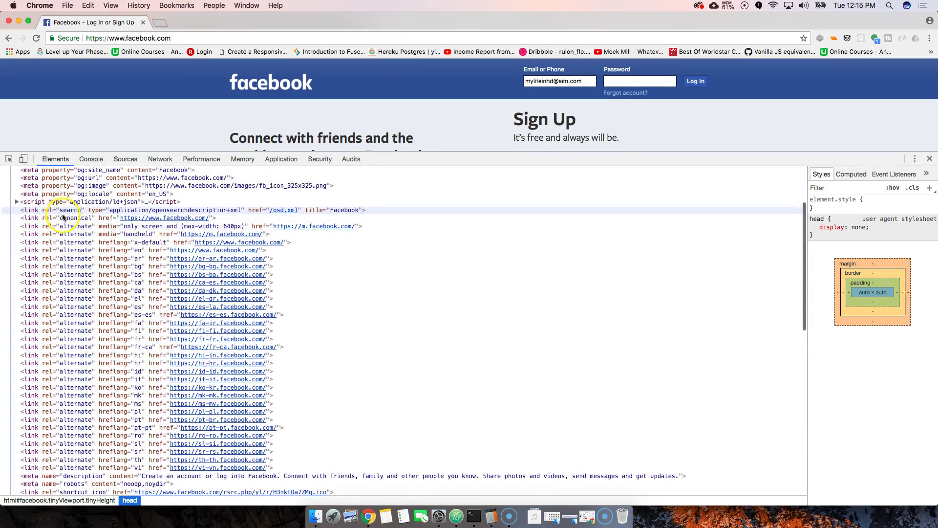
scroll(62, 217, "down", 15)
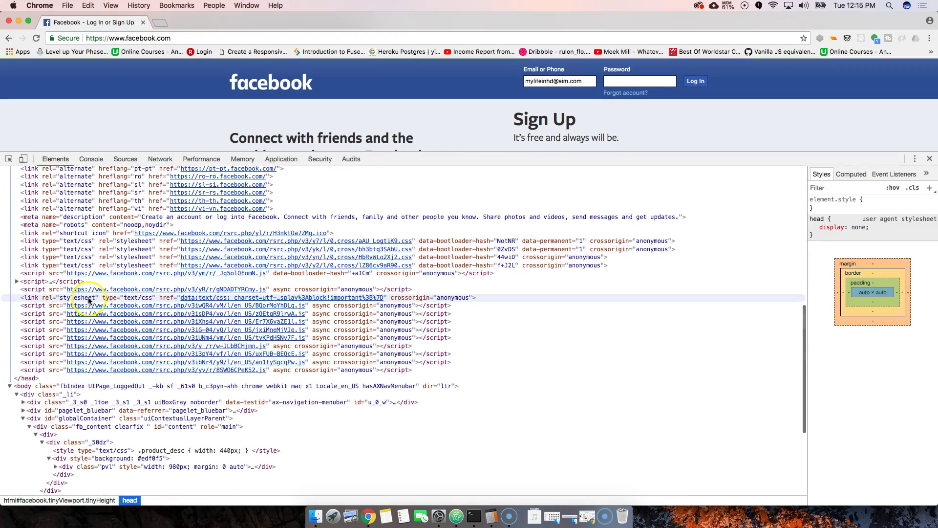
scroll(93, 297, "down", 2)
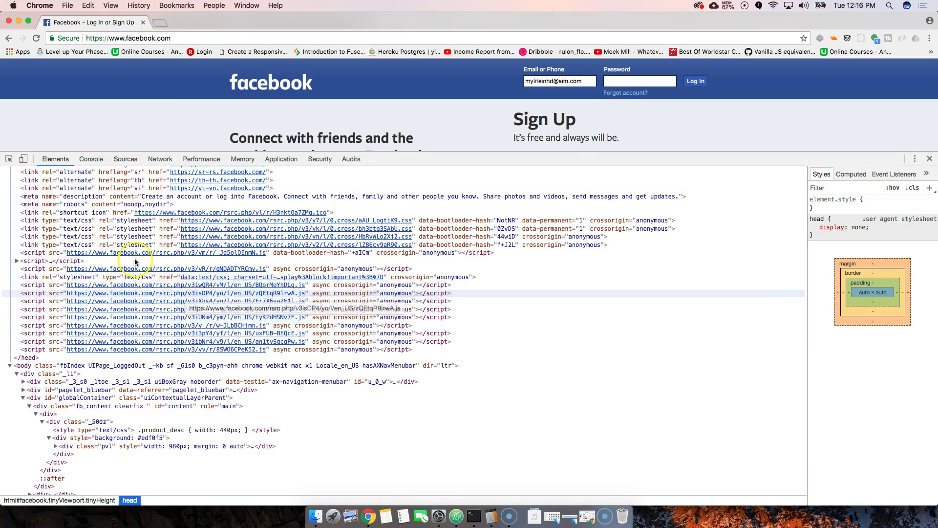
Step: In Network, try the JS and CSS type filters, ending on Img (8 of 30 requests)
left_click(158, 159)
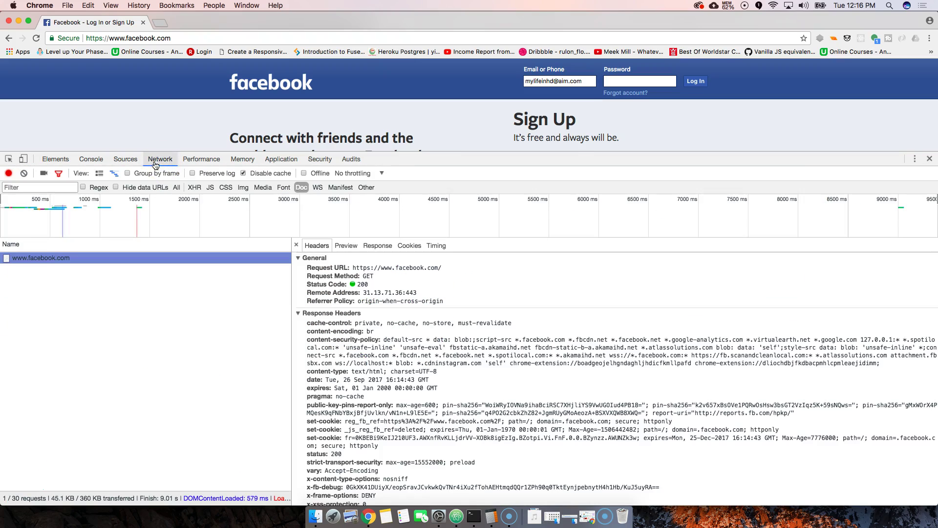
left_click(305, 190)
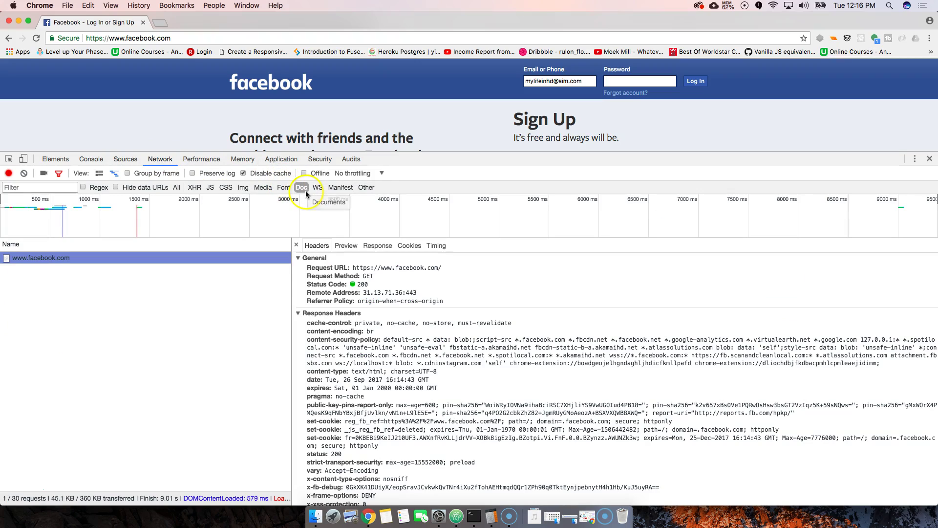
left_click(211, 189)
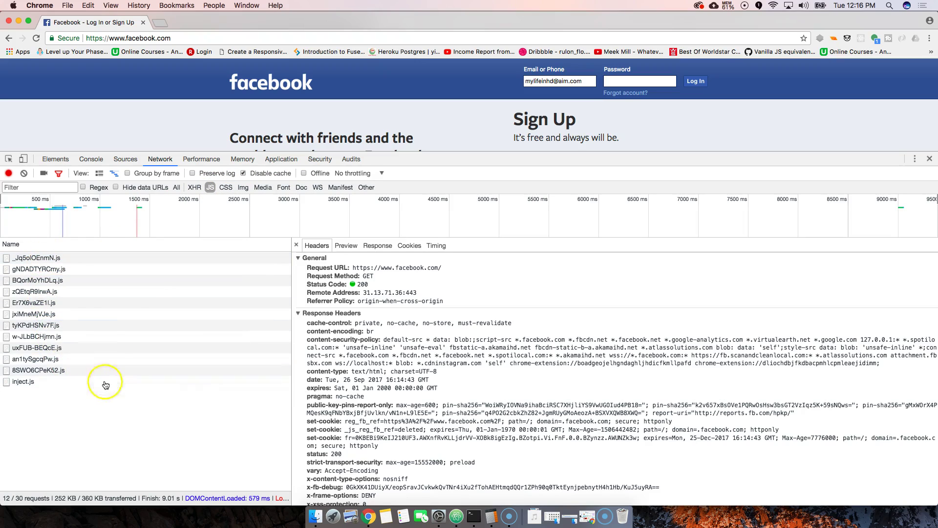
left_click(218, 188, "super")
left_click(224, 188)
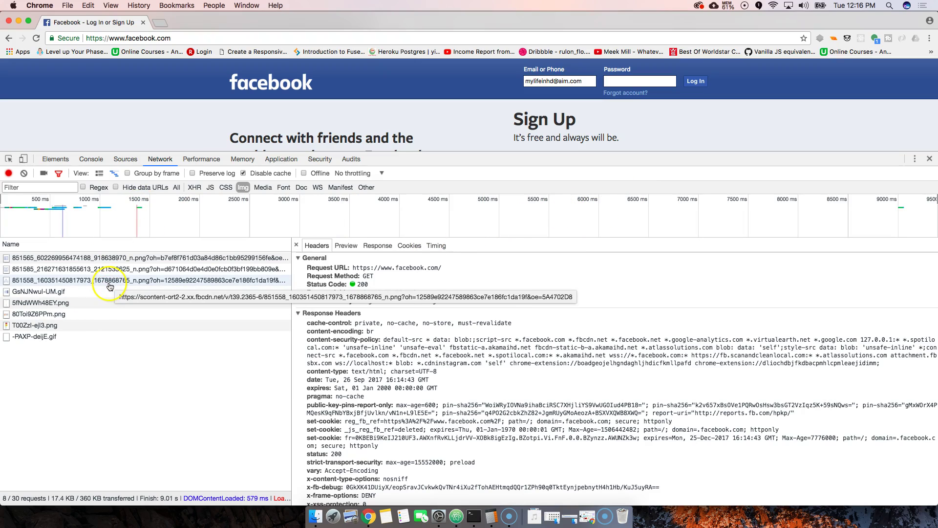
Step: Select GsNJNwul-UM.gif, then view 5fNdWWh48EY.png headers: status 200, image/png, length 1949
left_click(85, 297)
left_click(85, 296)
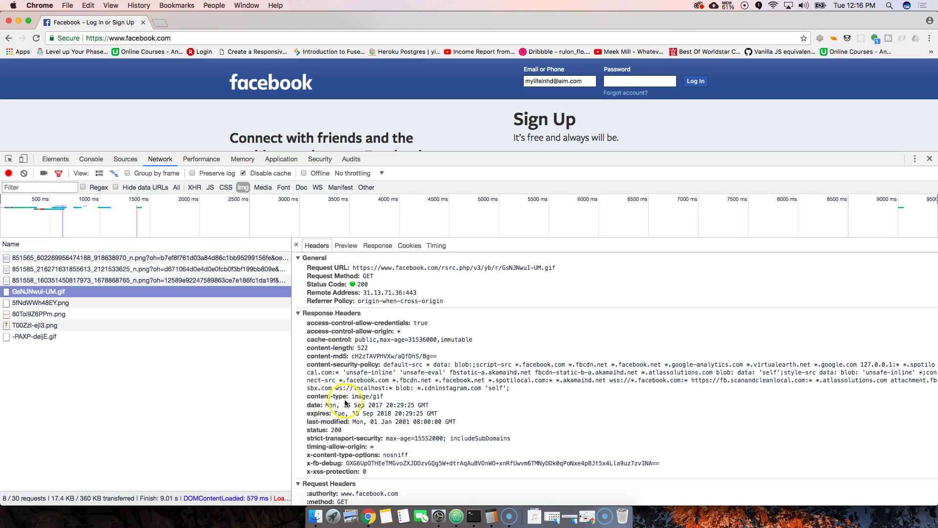
left_click(165, 303)
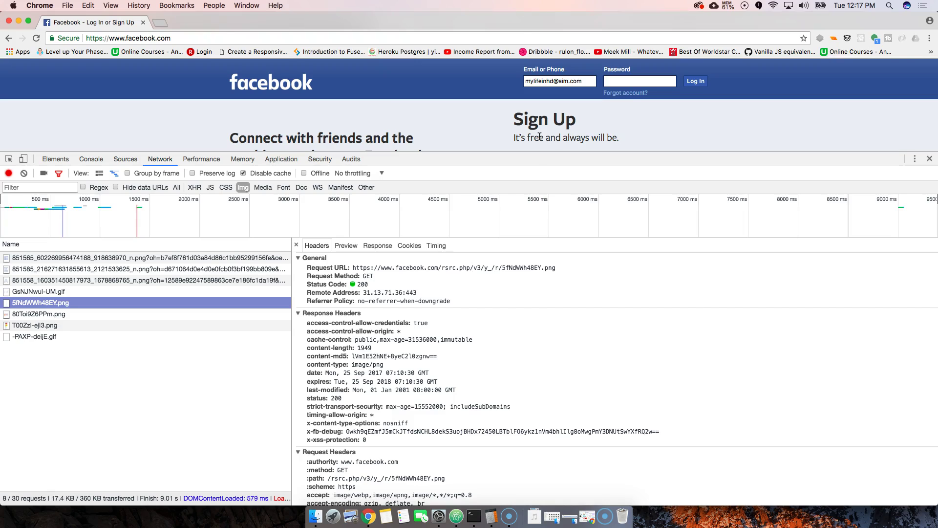
Step: Load facebook.com/video/ from the address suggestions and drag the DevTools divider down
left_click(210, 38)
left_click(215, 38)
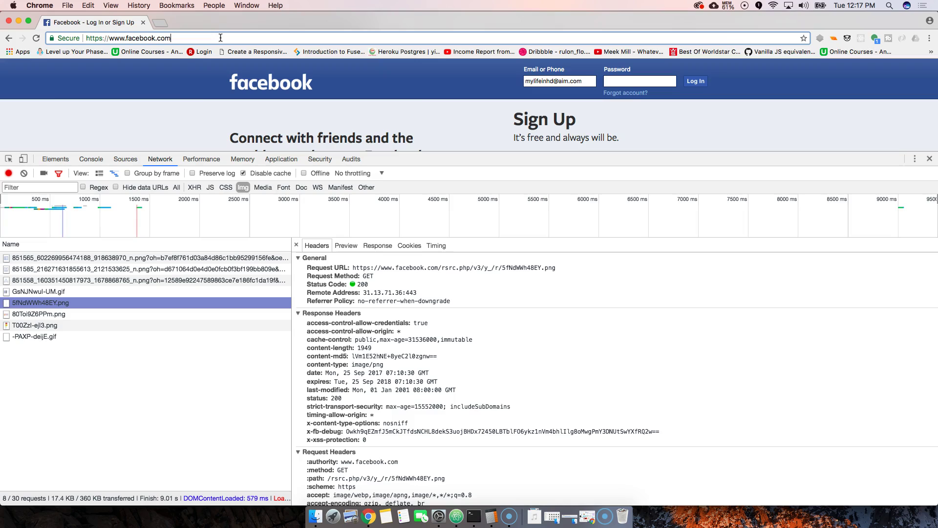
type("/")
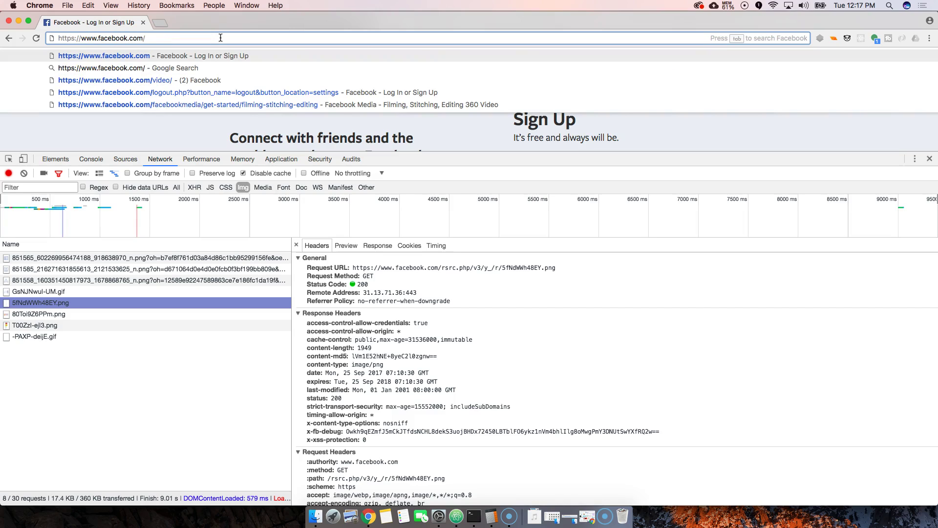
key("Down")
key("Down")
key("Return")
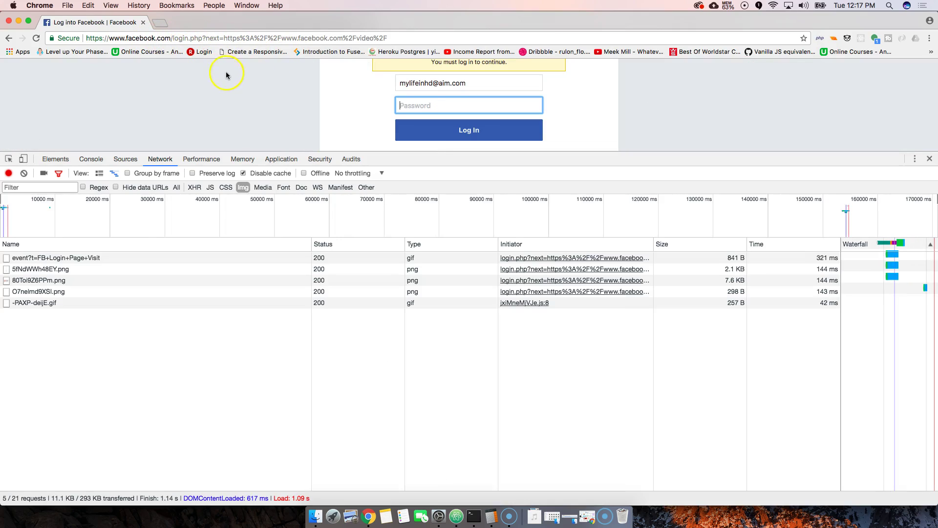
left_click_drag(421, 152, 421, 295)
scroll(312, 203, "up", 2)
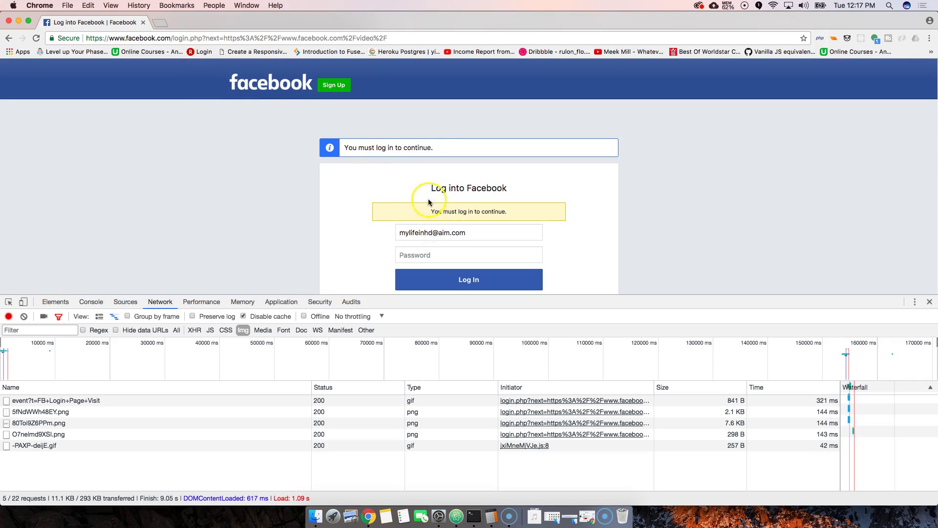
Step: Go back to the Facebook sign-up page and scroll down to the form
right_click(366, 180)
left_click(391, 200)
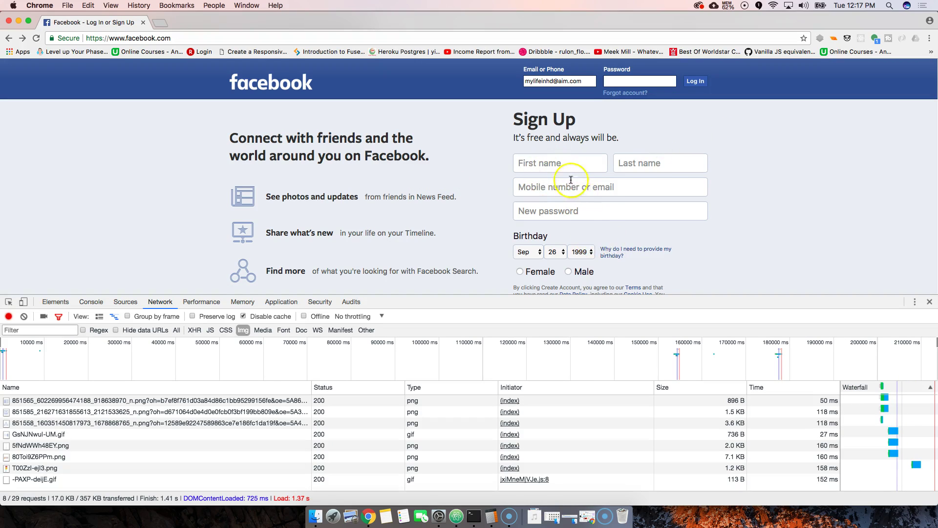
scroll(548, 245, "down", 3)
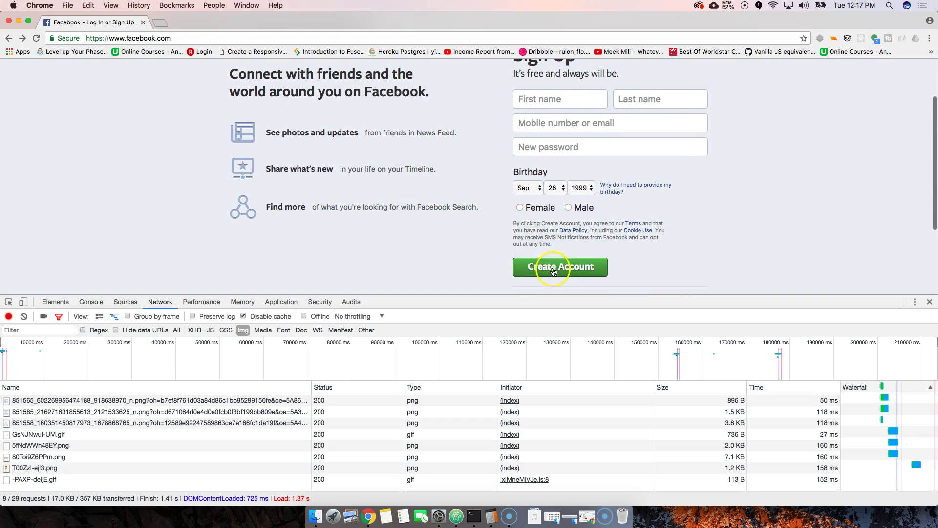
Step: Submit the empty sign-up form, then click First name, Mobile number and New password fields
left_click(564, 275)
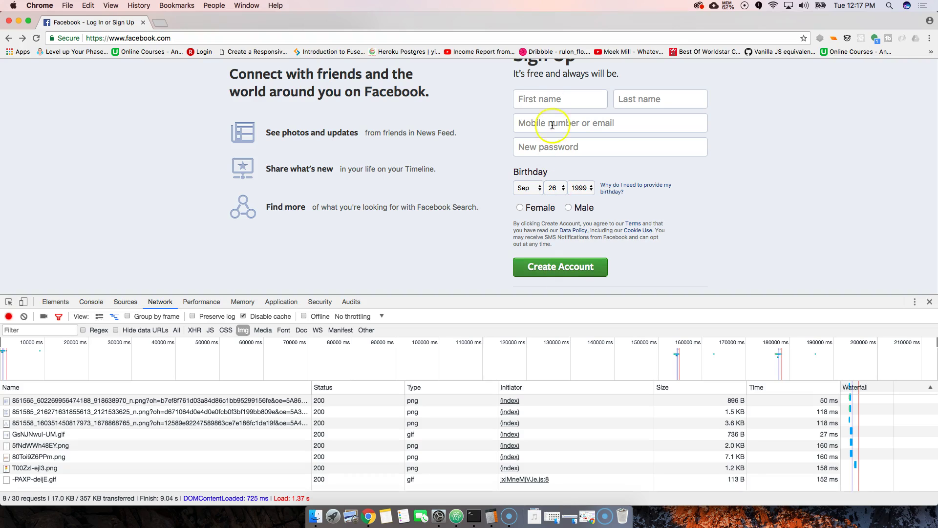
left_click(551, 100)
left_click(619, 127)
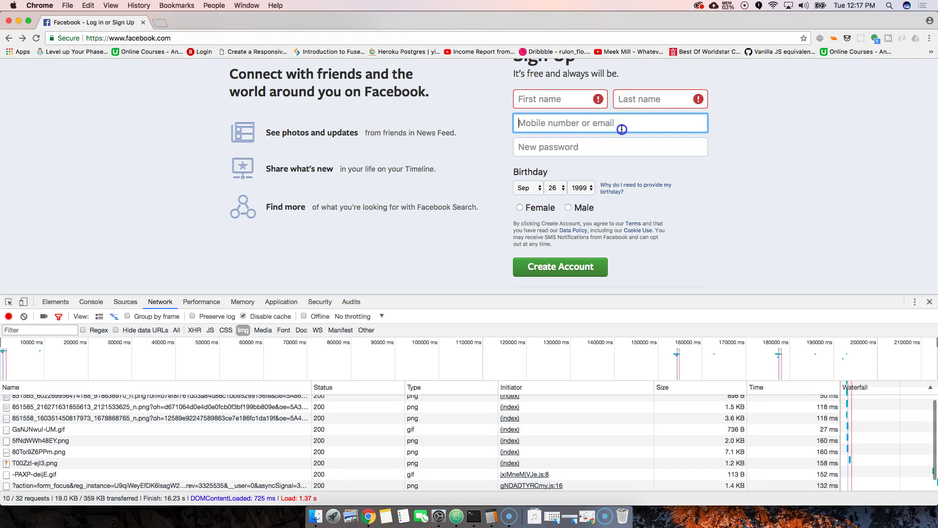
left_click(594, 148)
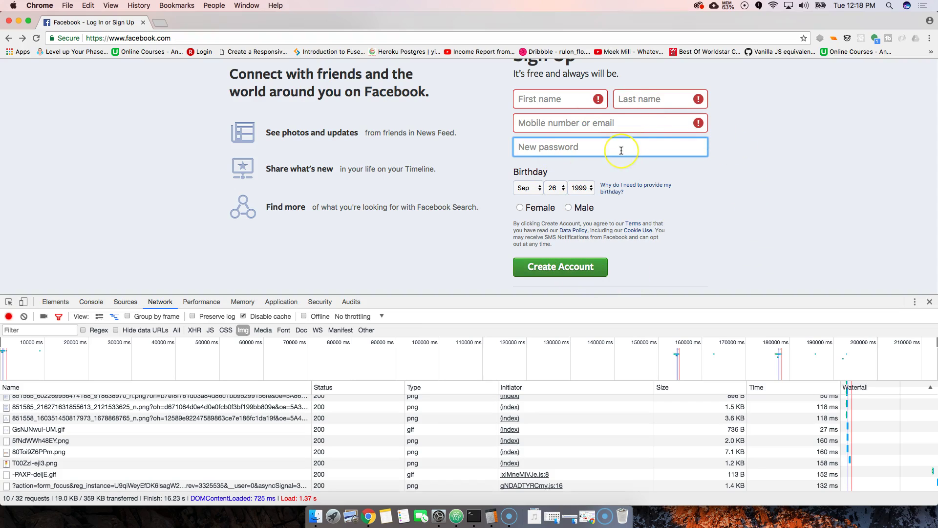
scroll(610, 156, "up", 3)
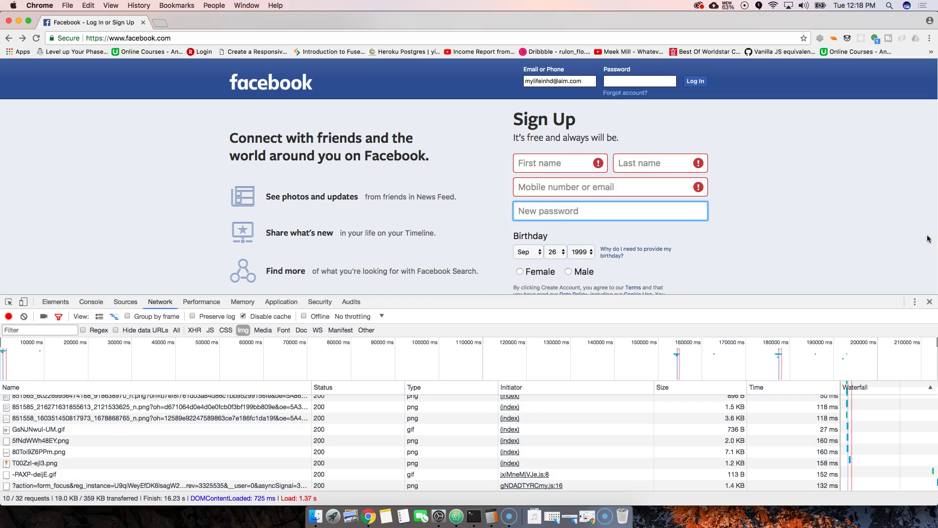
Step: Select the login email, focus the empty Password field, and click Log In twice
left_click(593, 102)
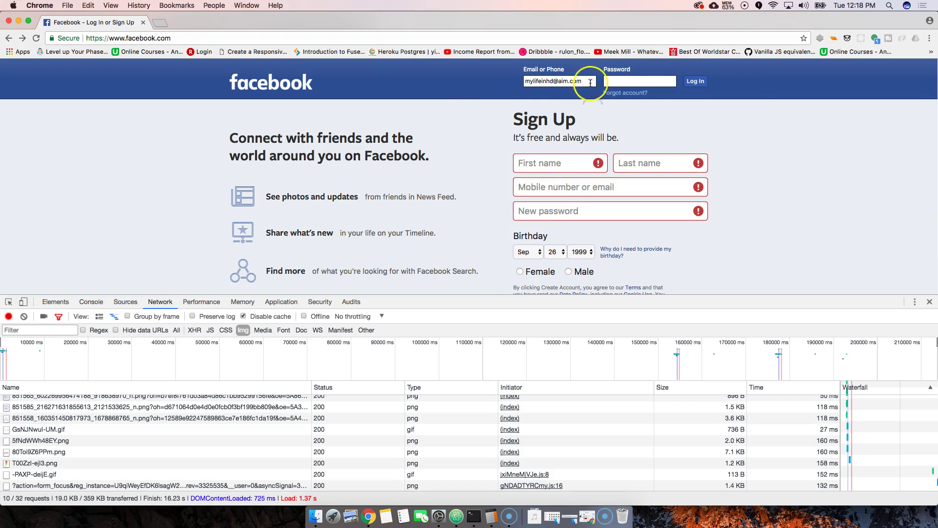
left_click(564, 82)
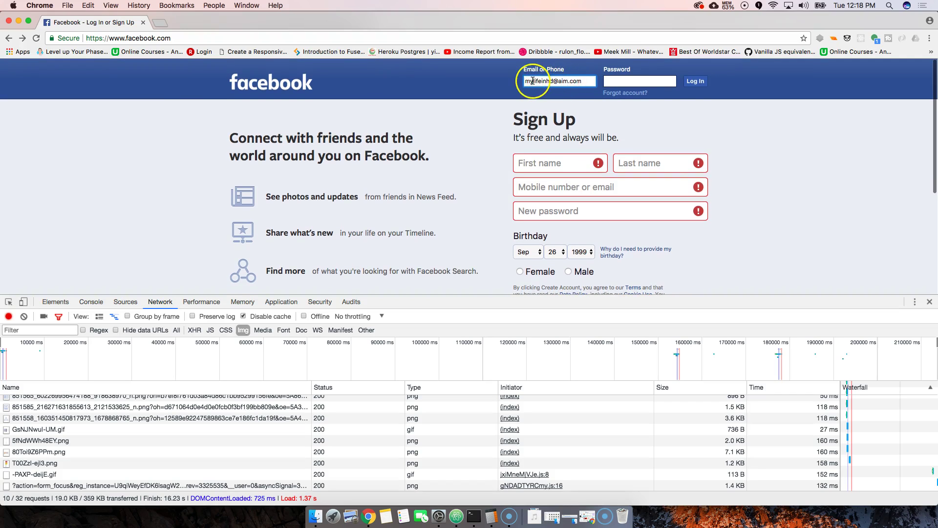
left_click(547, 81)
triple_click(548, 80)
left_click(632, 81)
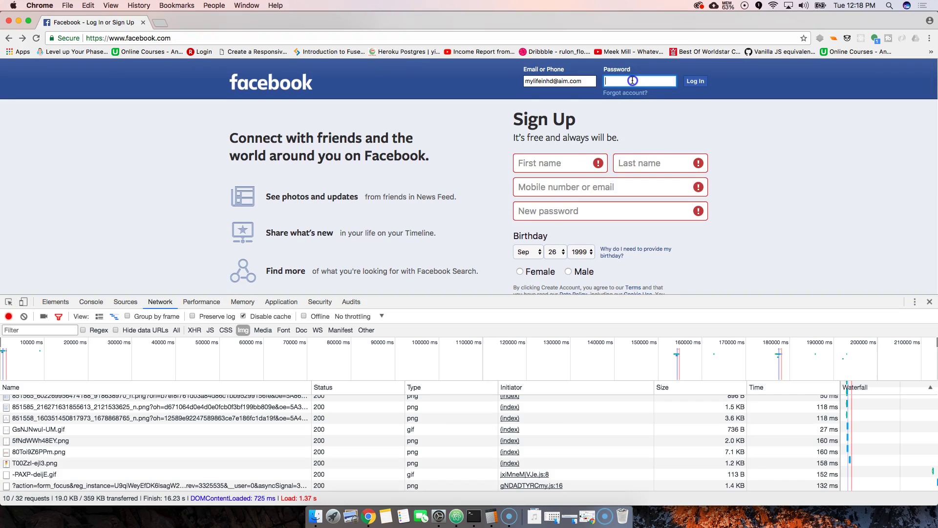
left_click(695, 82)
left_click(696, 84)
Step: Click the empty First name field to display its "What's your name?" tooltip
left_click(332, 38)
left_click(338, 38)
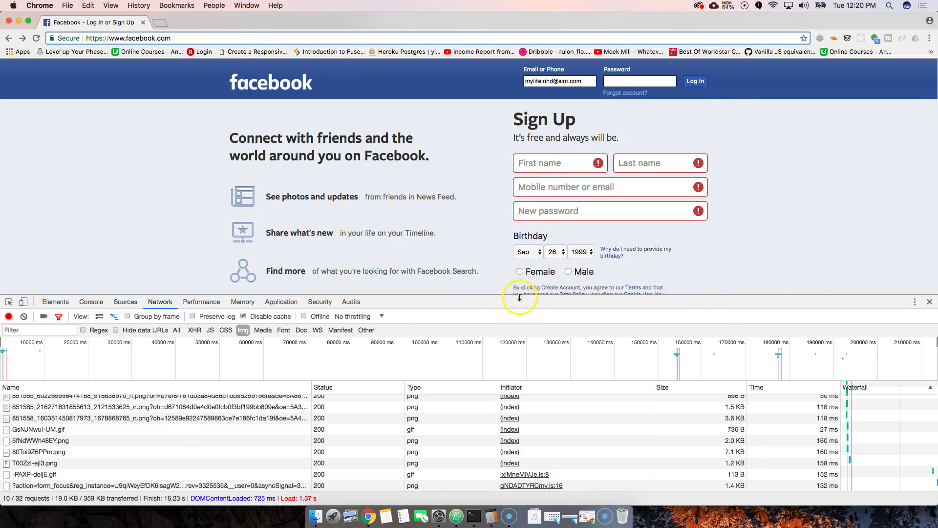
left_click(549, 162)
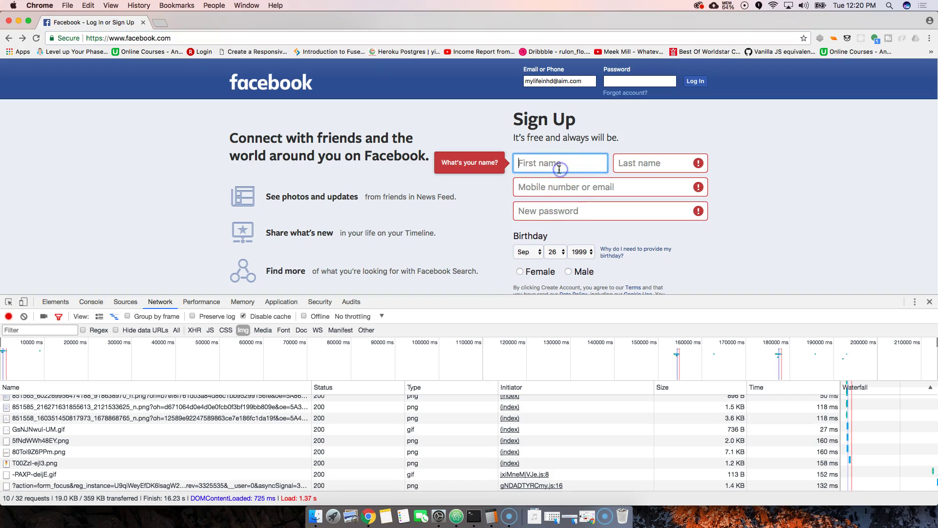